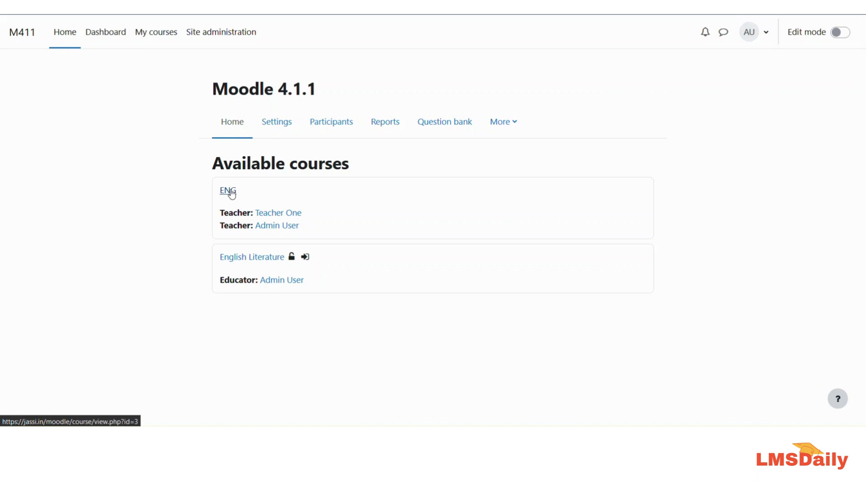
# Step: Open the ENG course, dismiss the edit-mode tour, and view its Participants list
pyautogui.click(230, 191)
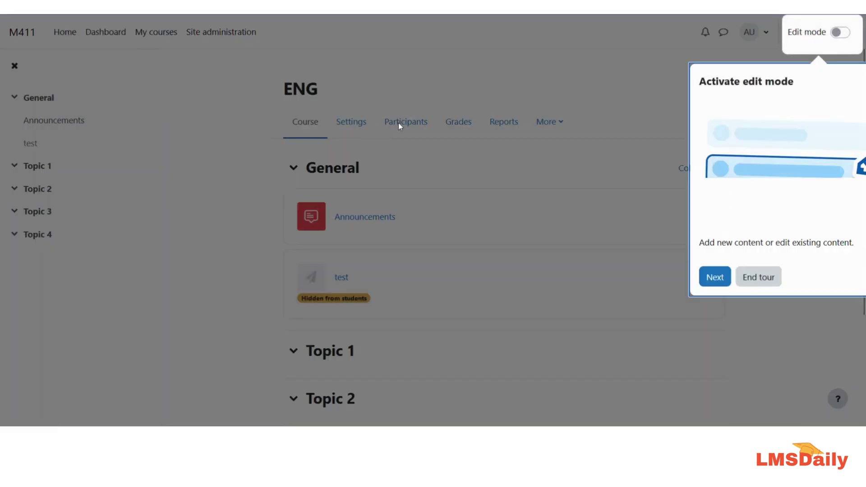
pyautogui.click(399, 123)
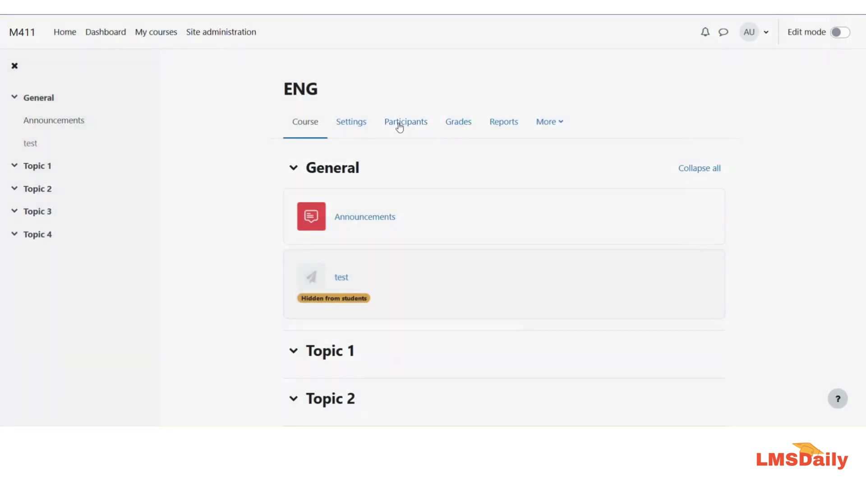
pyautogui.click(399, 127)
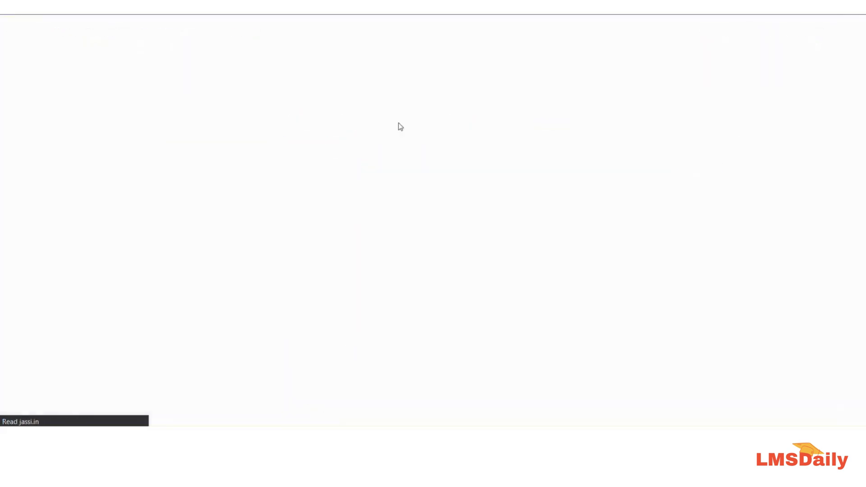
pyautogui.scroll(-1, 344, 229)
pyautogui.scroll(-2, 344, 229)
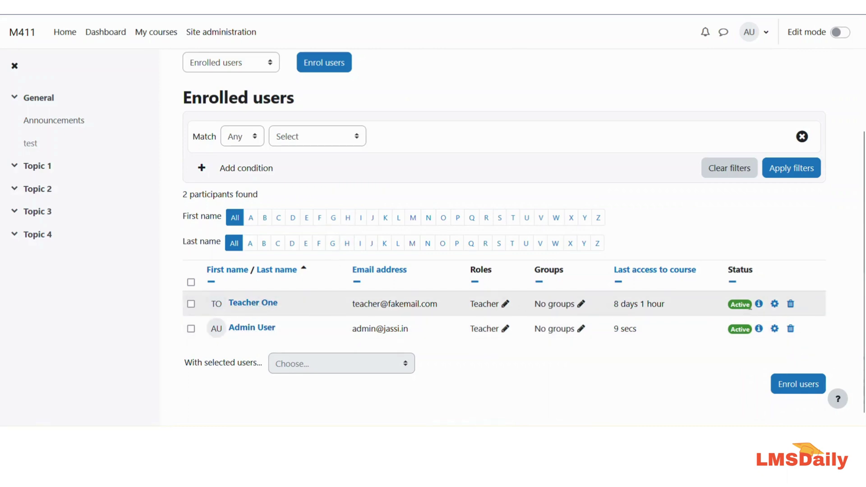
# Step: Change Teacher One's ENG enrolment status to Suspended and save the change
pyautogui.click(774, 304)
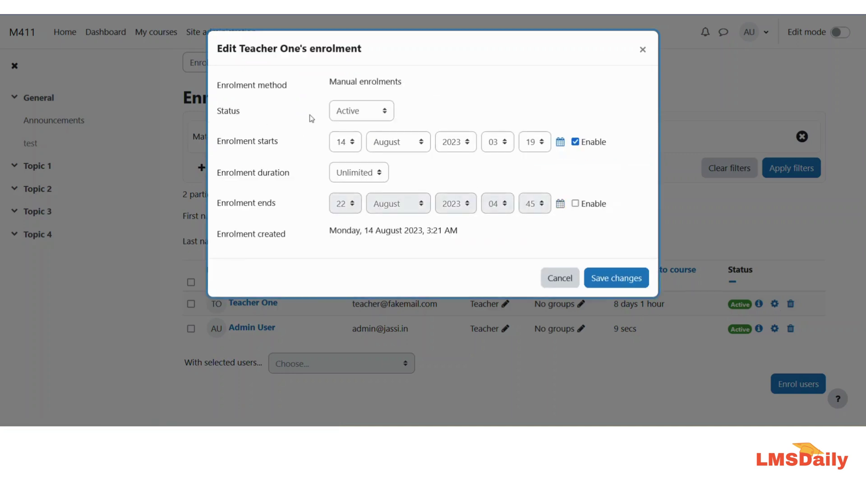
pyautogui.click(348, 113)
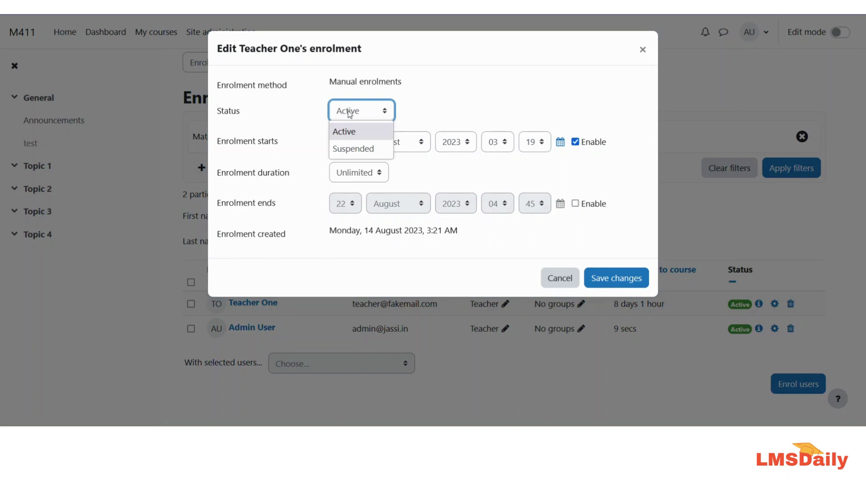
pyautogui.click(348, 148)
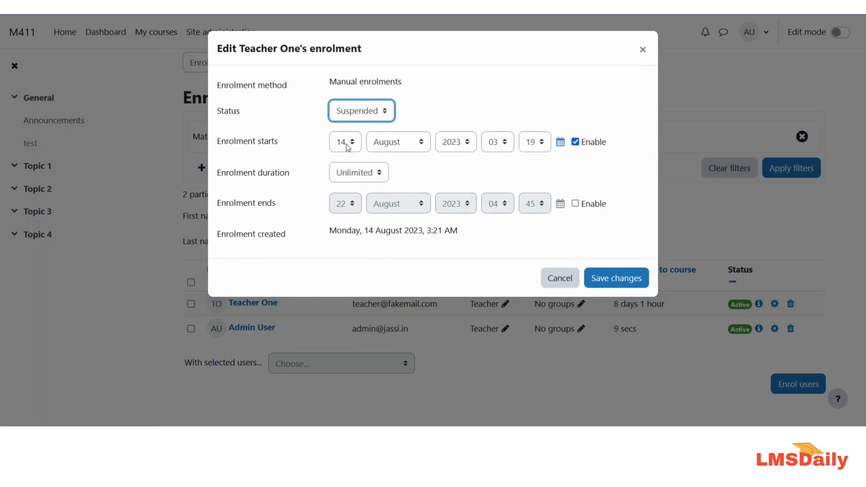
pyautogui.click(605, 282)
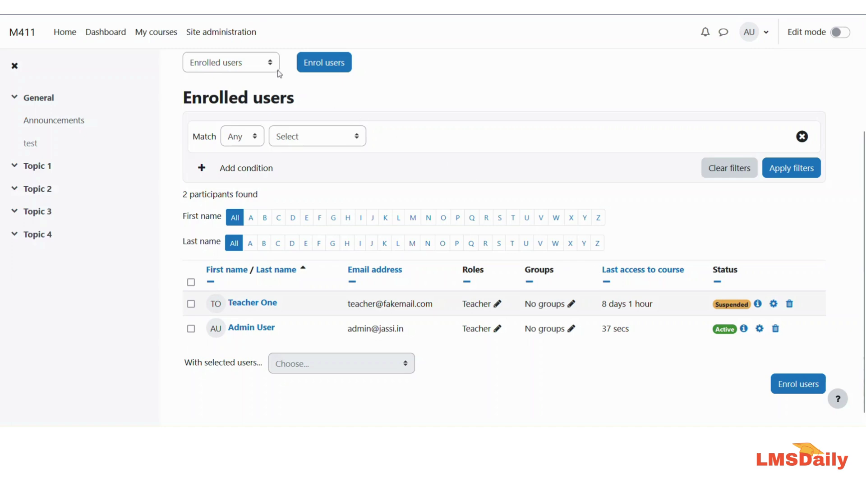
# Step: Go to Site administration's Users settings and open Bulk user actions
pyautogui.click(230, 39)
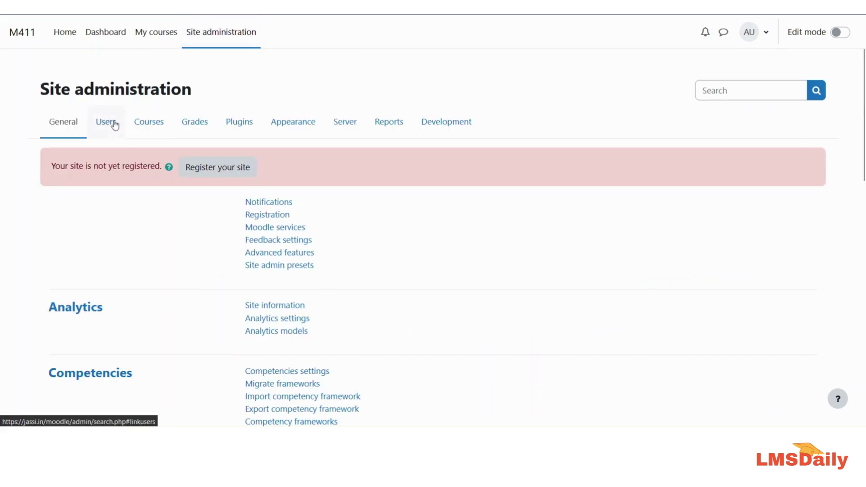
pyautogui.click(115, 126)
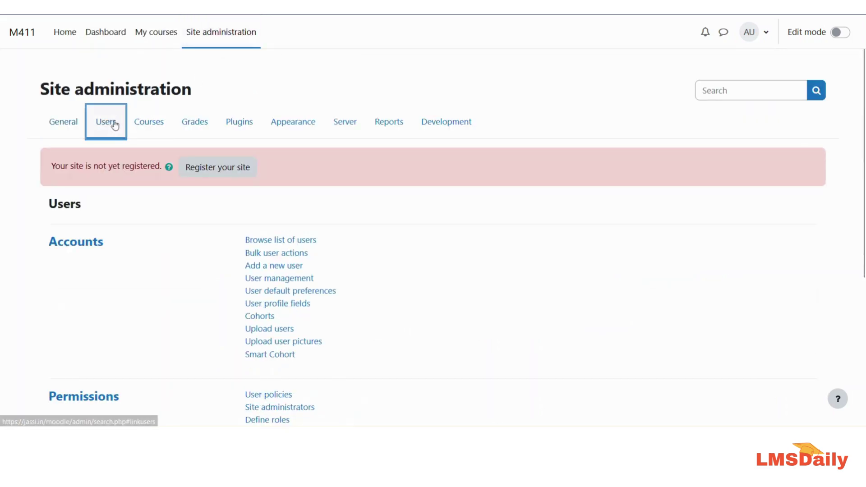
pyautogui.click(265, 256)
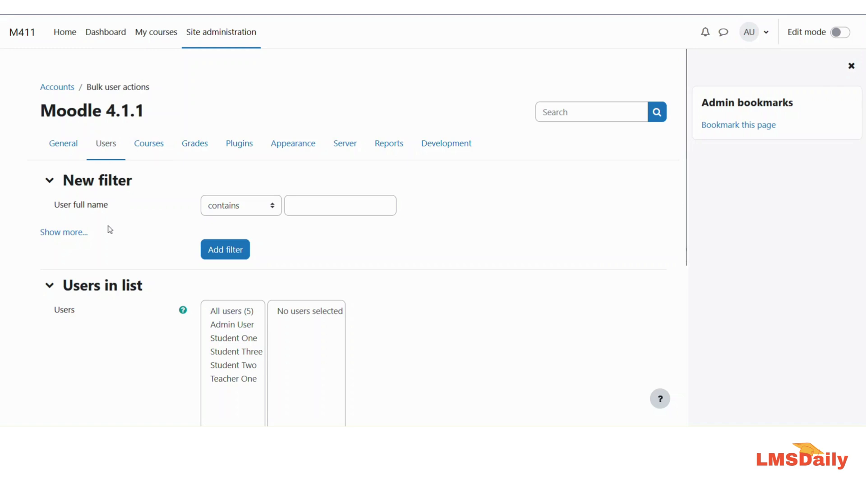
# Step: Add Student One, Student Two, Student Three and Teacher One to the bulk selection
pyautogui.scroll(-5, 109, 229)
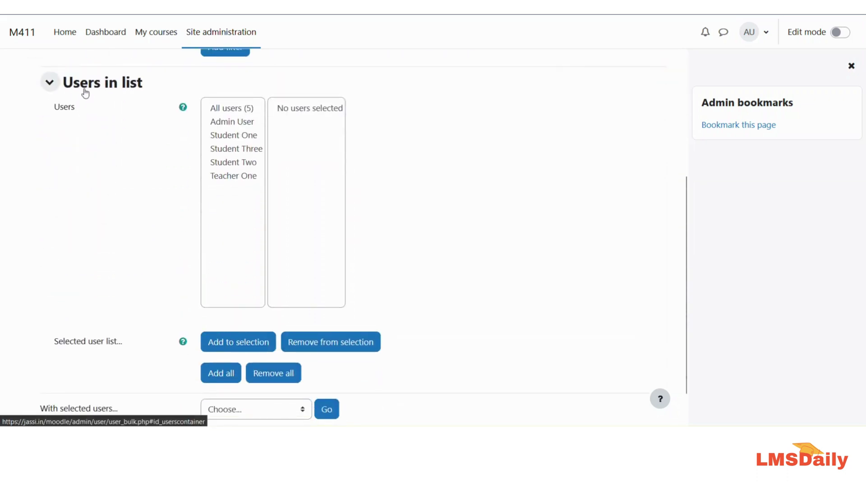
pyautogui.click(234, 137)
pyautogui.click(231, 149)
pyautogui.click(233, 137)
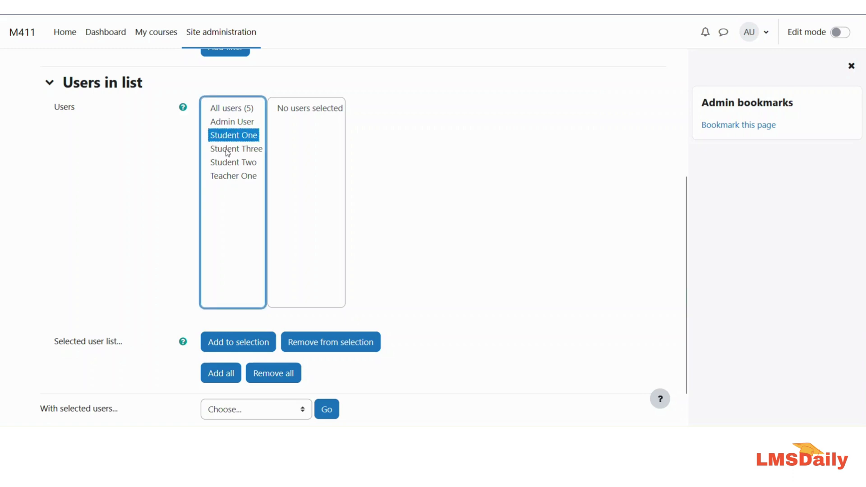
pyautogui.keyDown('ctrl'); pyautogui.click(227, 150); pyautogui.keyUp('ctrl')
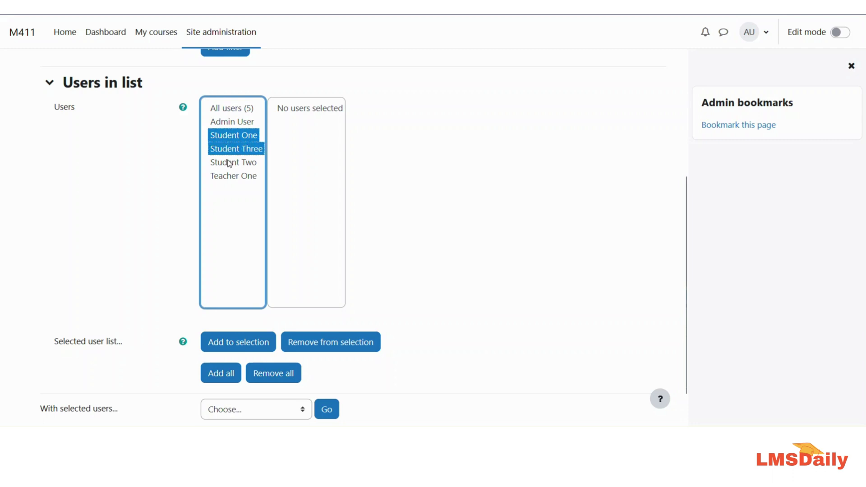
pyautogui.keyDown('ctrl'); pyautogui.click(229, 163); pyautogui.keyUp('ctrl')
pyautogui.keyDown('ctrl'); pyautogui.click(230, 177); pyautogui.keyUp('ctrl')
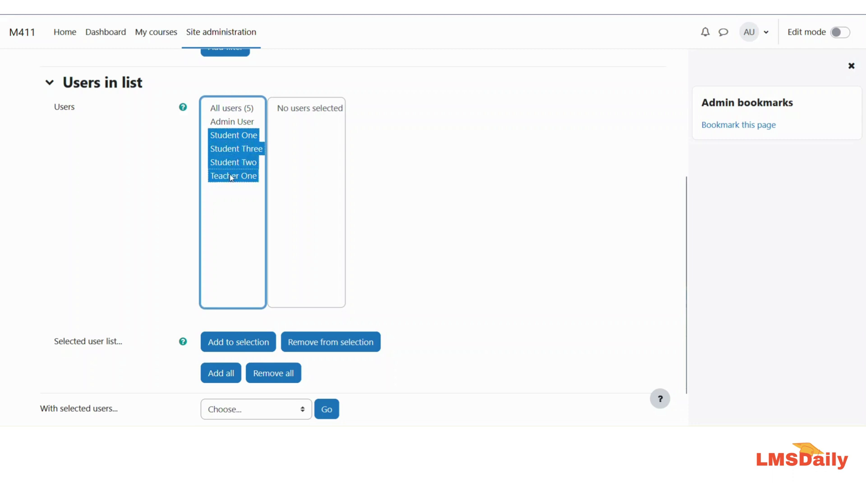
pyautogui.click(229, 346)
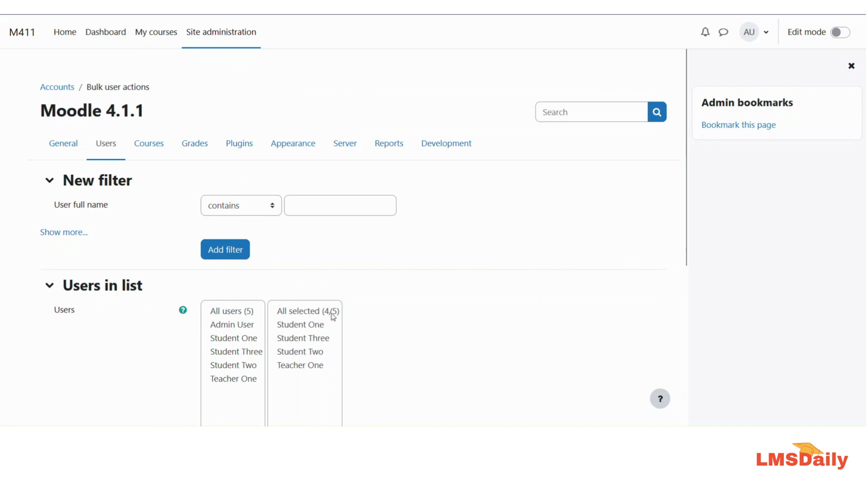
# Step: Choose Download as the action for the selected users
pyautogui.scroll(-4, 362, 307)
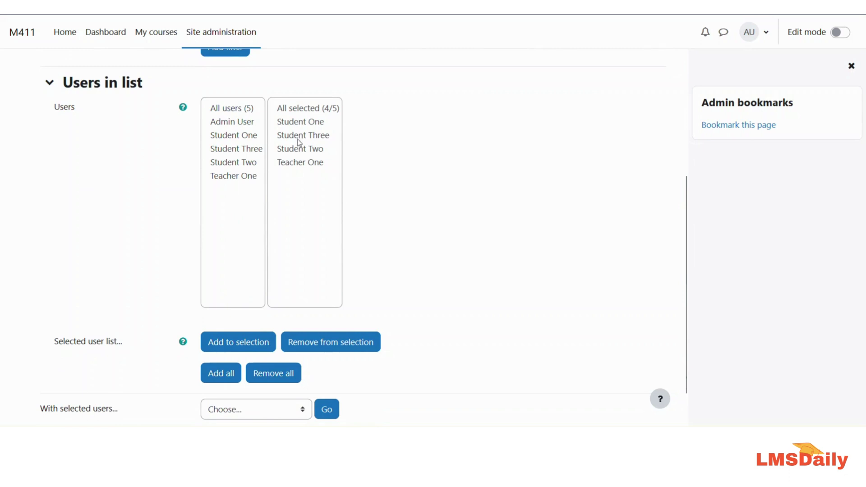
pyautogui.scroll(-1, 164, 277)
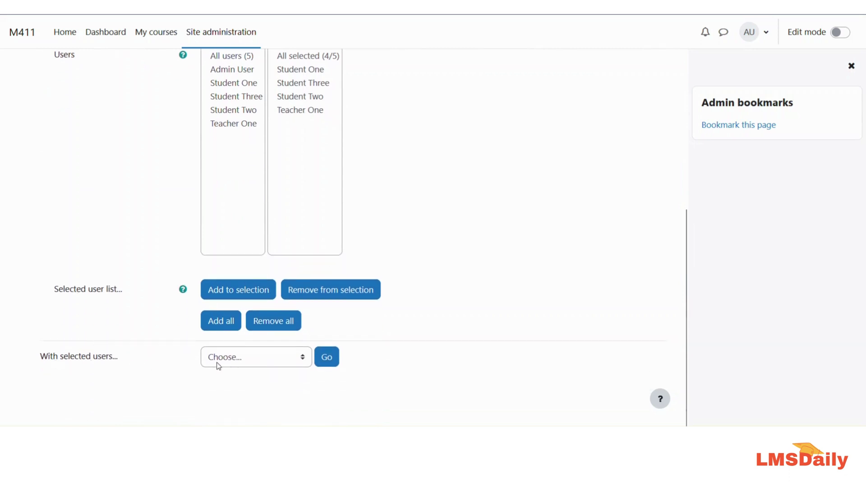
pyautogui.click(230, 363)
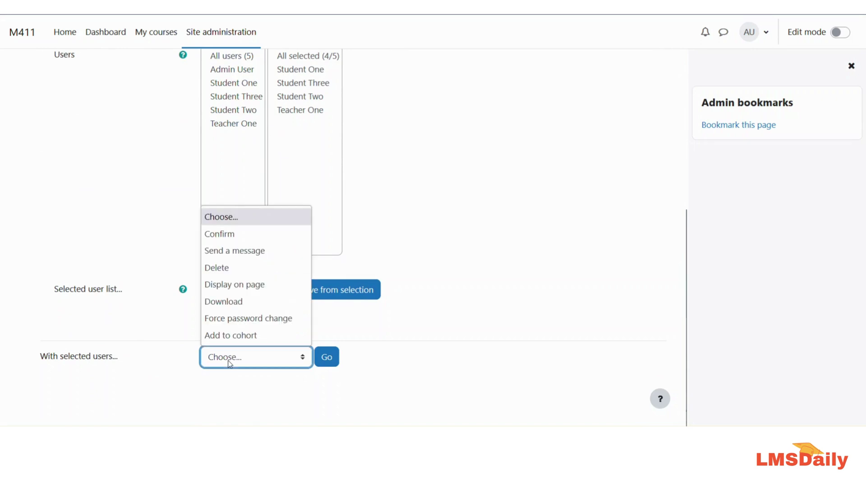
pyautogui.click(225, 306)
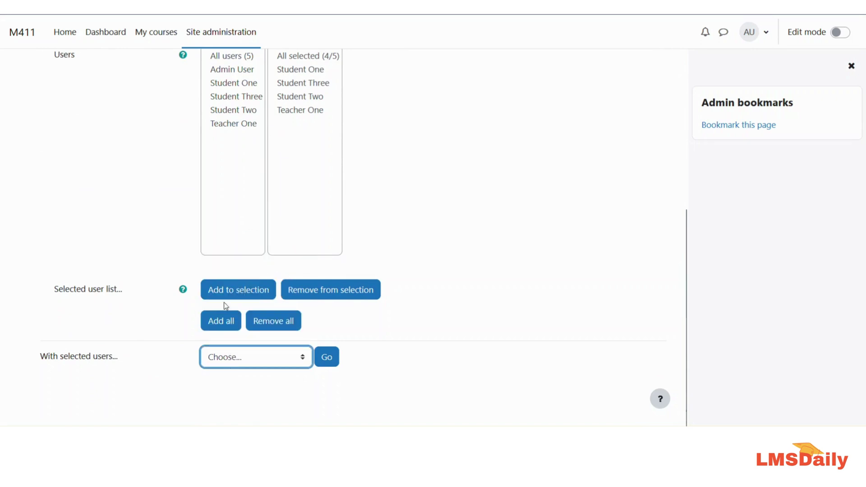
# Step: Download the selected users as a comma-separated CSV file, then return to the Users settings
pyautogui.click(327, 363)
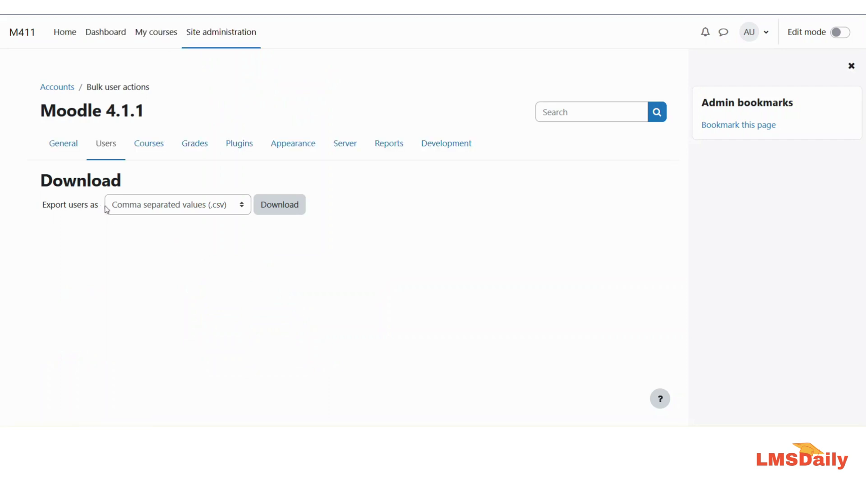
pyautogui.click(173, 212)
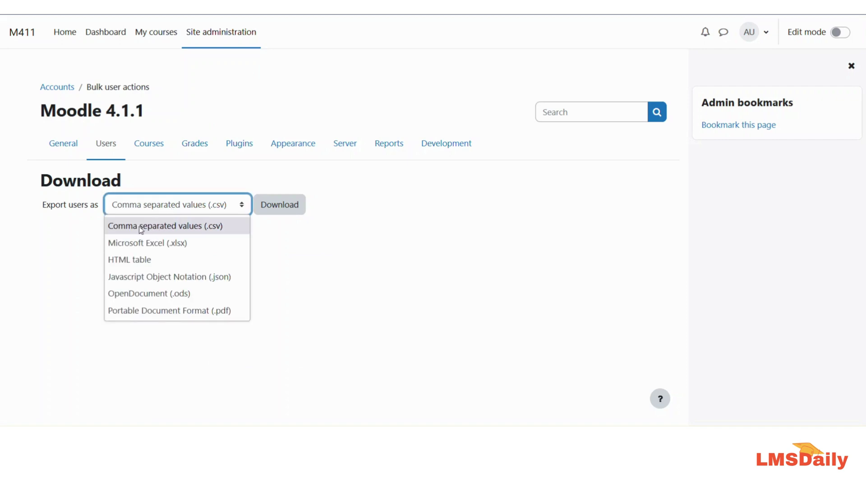
pyautogui.click(262, 207)
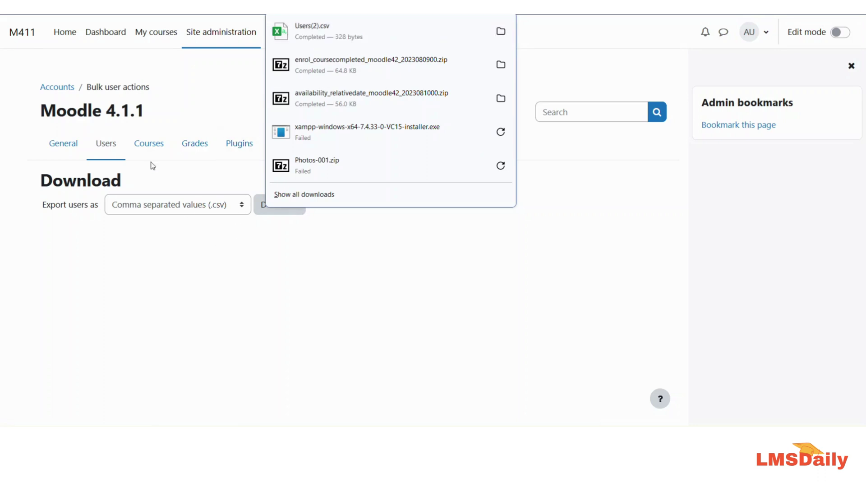
pyautogui.click(104, 147)
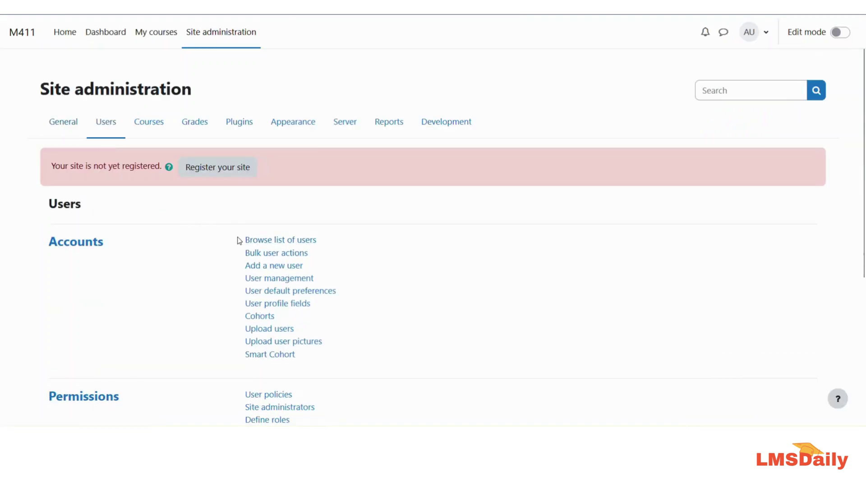
# Step: Reopen Bulk user actions and remove all users from the selection
pyautogui.click(258, 257)
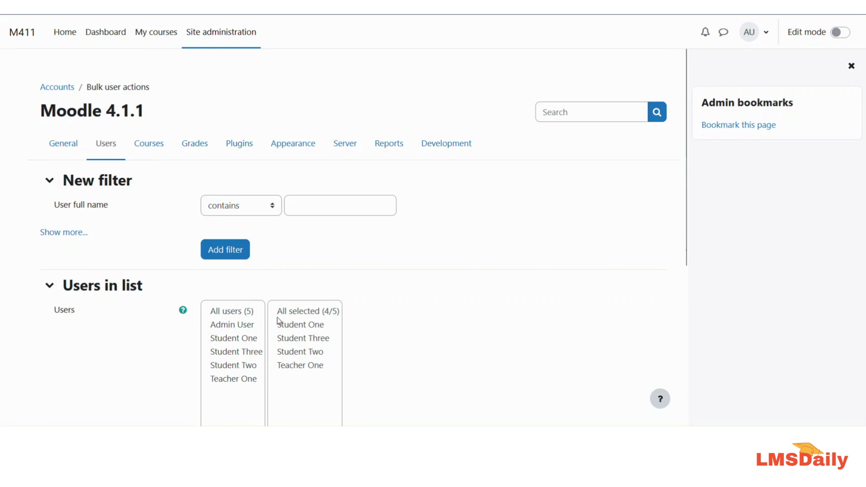
pyautogui.scroll(-4, 278, 321)
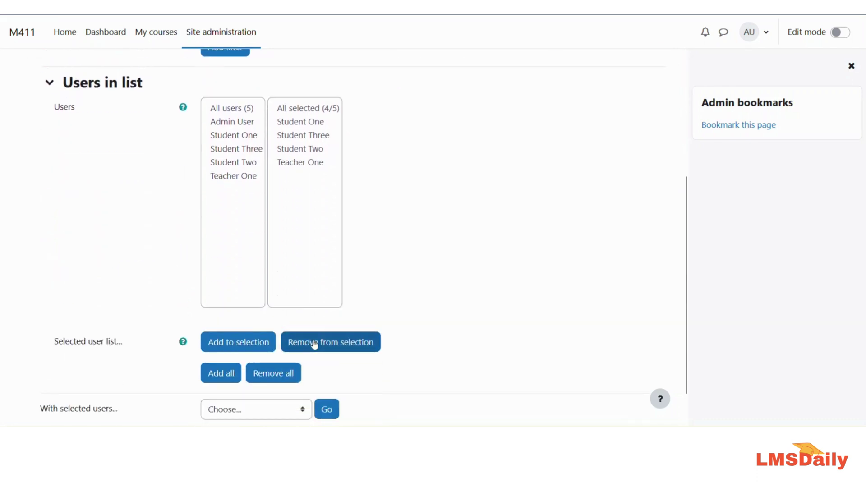
pyautogui.click(296, 372)
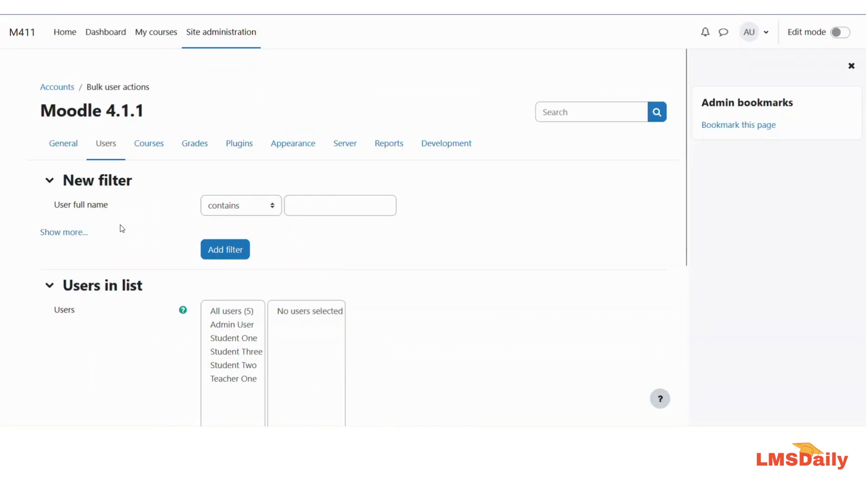
# Step: Enter a User full name filter that contains 'student'
pyautogui.click(77, 234)
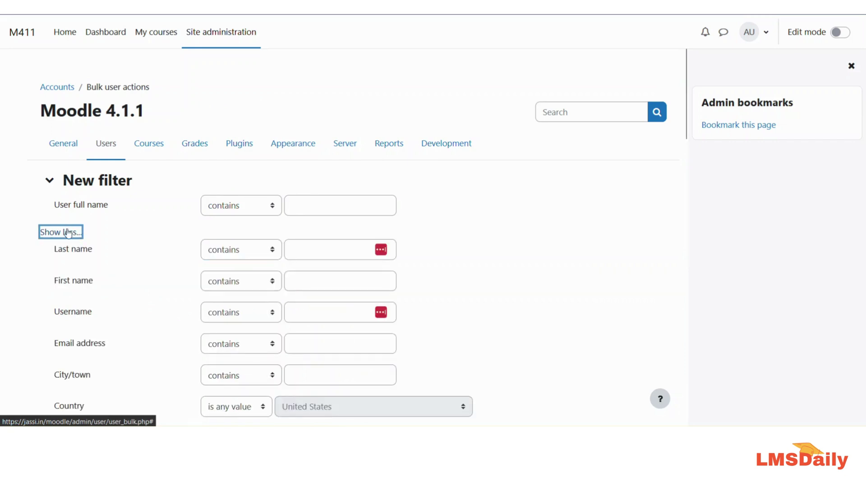
pyautogui.scroll(-5, 199, 242)
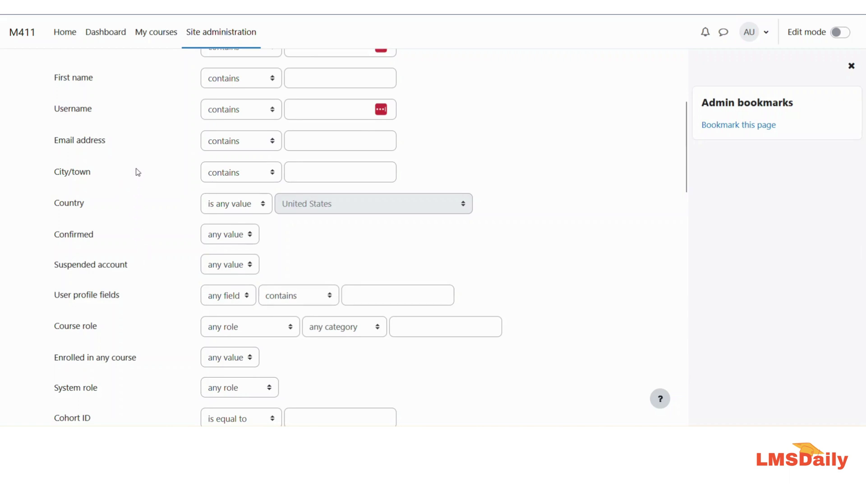
pyautogui.scroll(3, 276, 251)
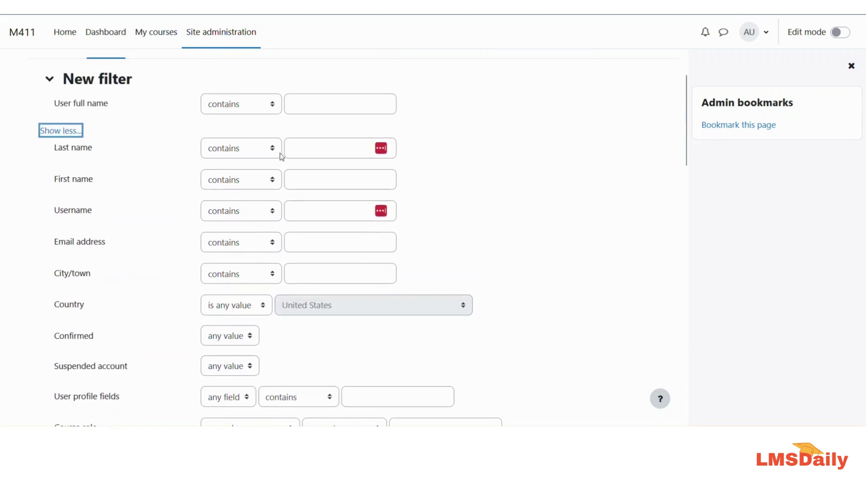
pyautogui.click(294, 102)
pyautogui.write('sty')
pyautogui.write('udent')
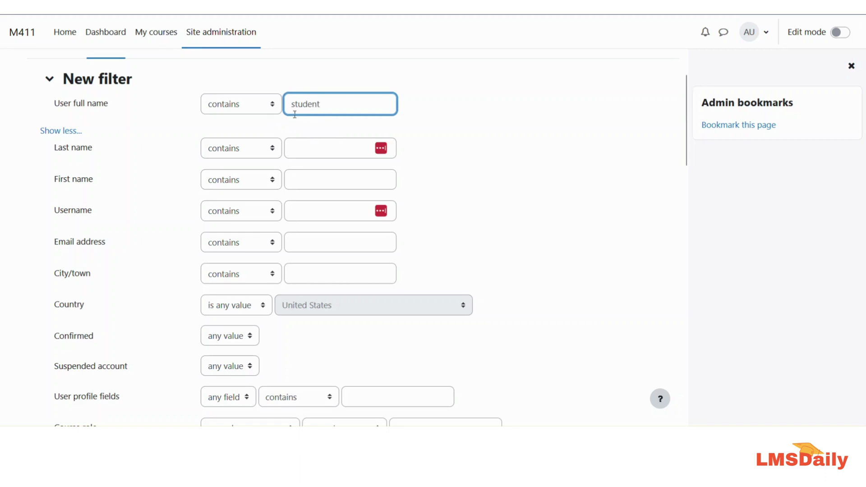
pyautogui.click(258, 112)
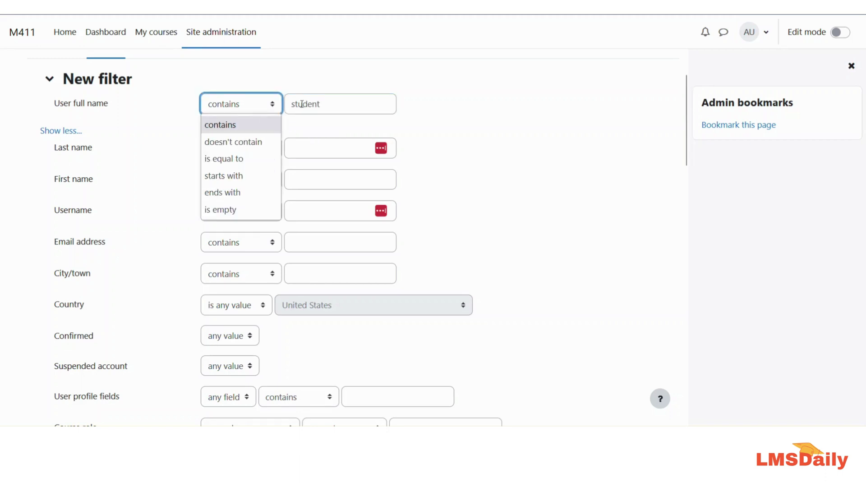
pyautogui.press('Escape')
pyautogui.scroll(-10, 237, 245)
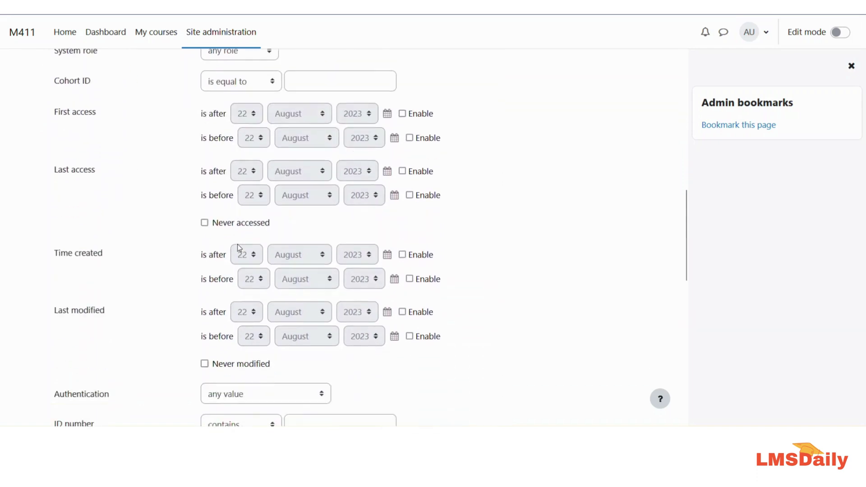
pyautogui.scroll(-2, 238, 247)
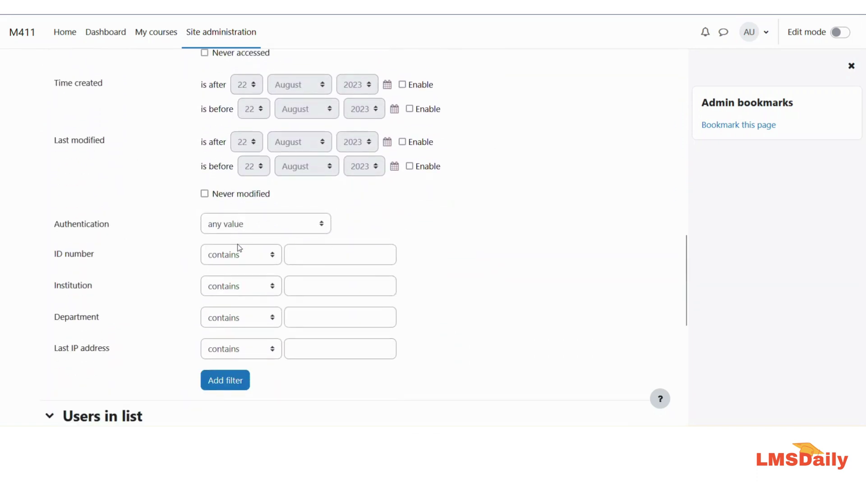
pyautogui.scroll(-2, 238, 247)
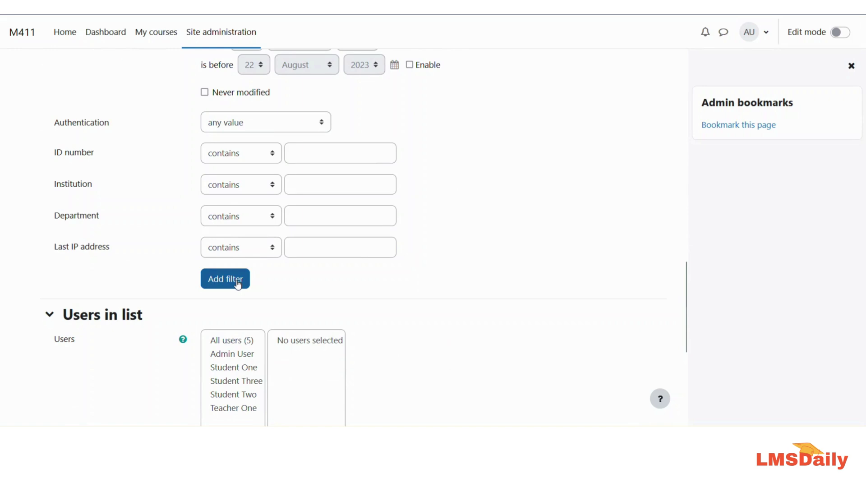
# Step: Apply the User full name contains 'student' filter, narrowing the list to 3 of 5 users
pyautogui.click(236, 280)
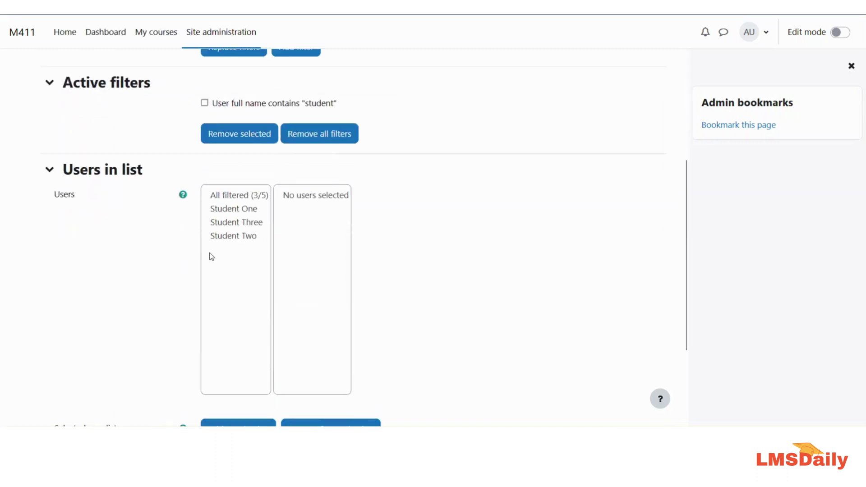
pyautogui.scroll(-5, 156, 214)
pyautogui.scroll(4, 156, 214)
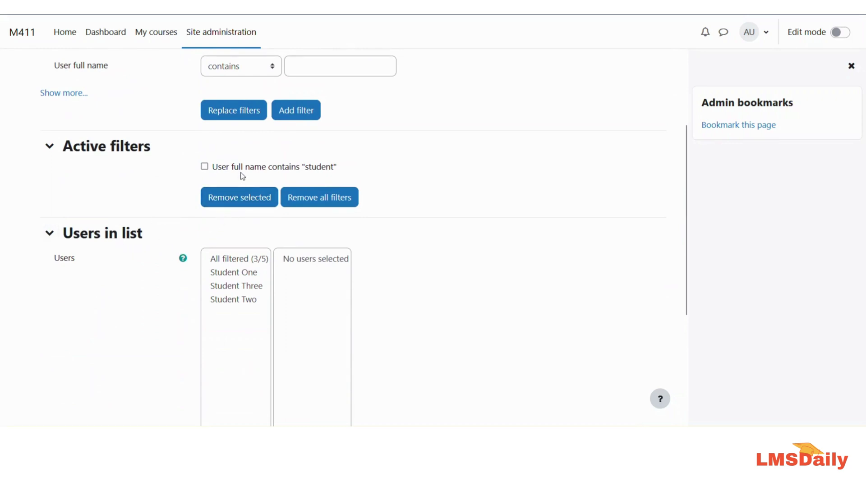
# Step: Add all three filtered students (All filtered 3/5) to the selected users
pyautogui.click(231, 274)
pyautogui.keyDown('ctrl'); pyautogui.click(219, 285); pyautogui.keyUp('ctrl')
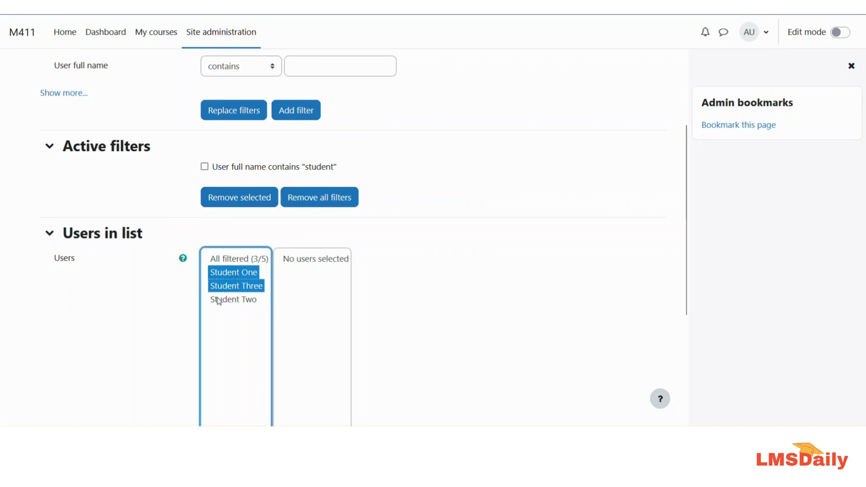
pyautogui.click(223, 260)
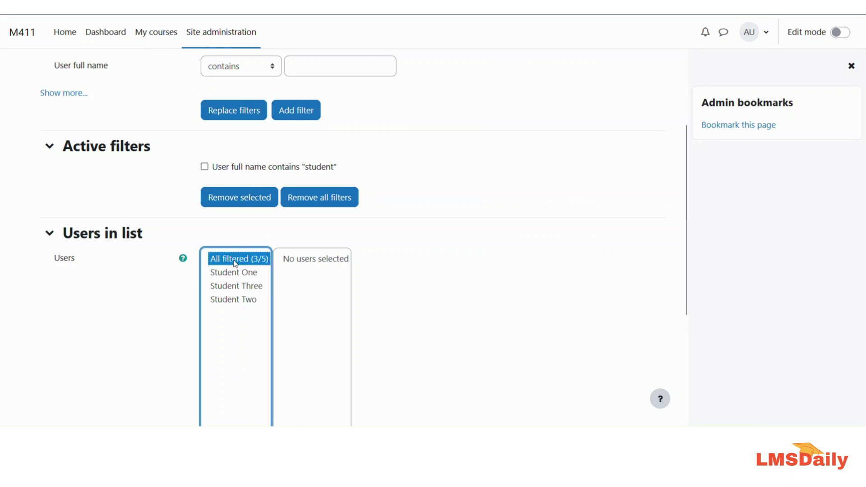
pyautogui.scroll(-1, 144, 296)
pyautogui.scroll(-4, 143, 295)
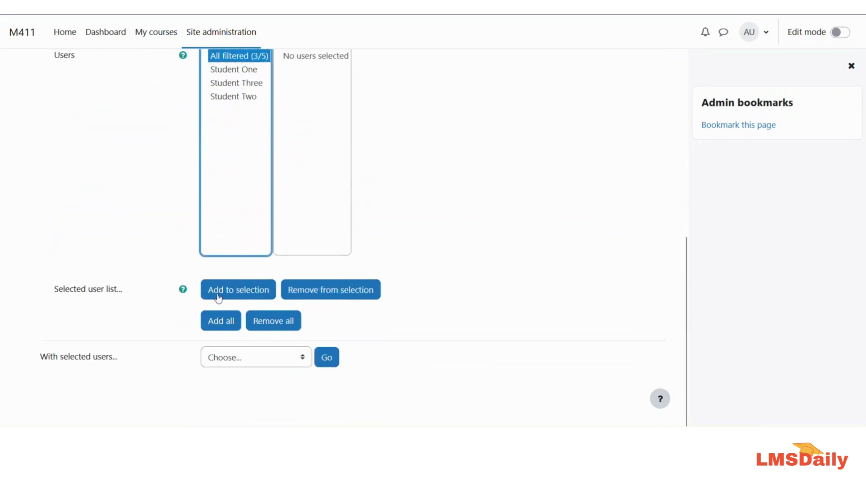
pyautogui.click(233, 297)
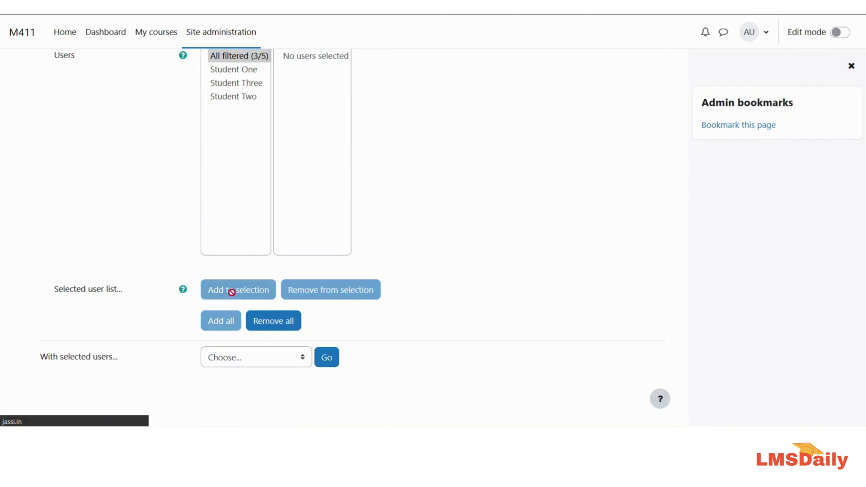
# Step: Choose Download as the action for the selected students
pyautogui.scroll(-6, 272, 213)
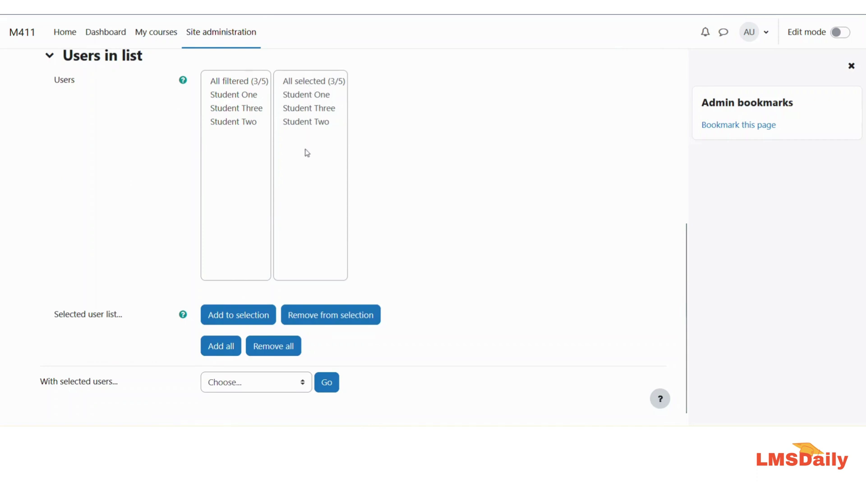
pyautogui.scroll(7, 307, 180)
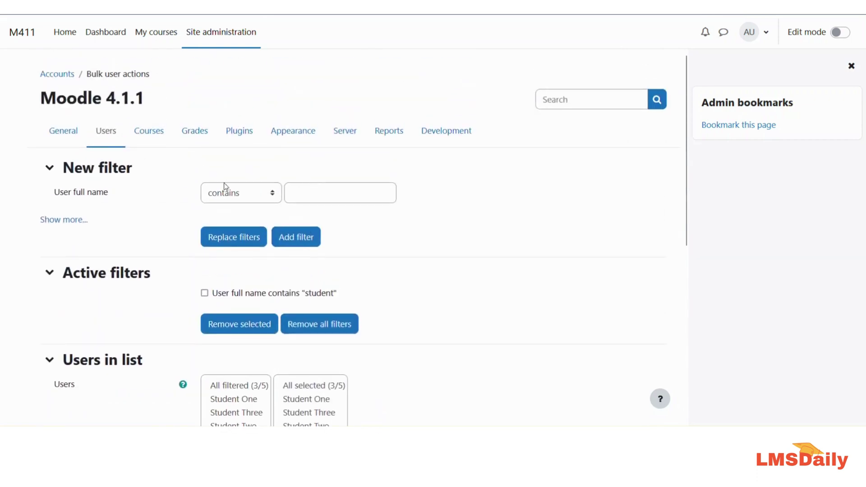
pyautogui.scroll(-7, 188, 236)
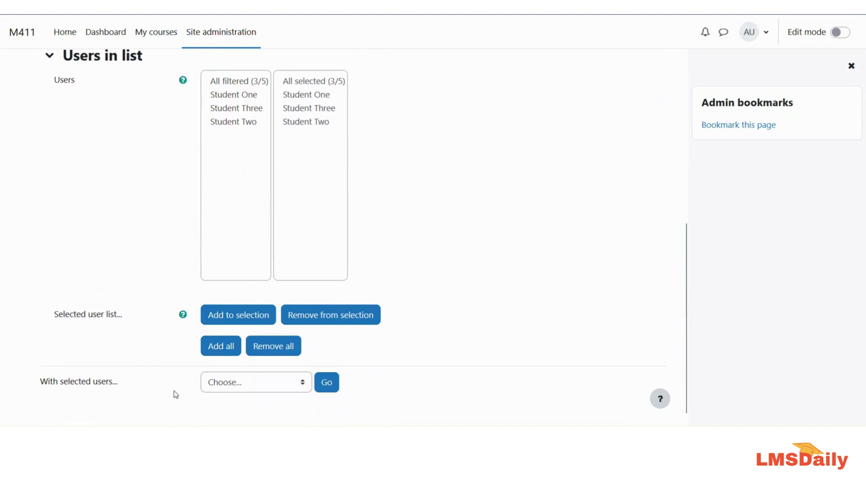
pyautogui.click(213, 388)
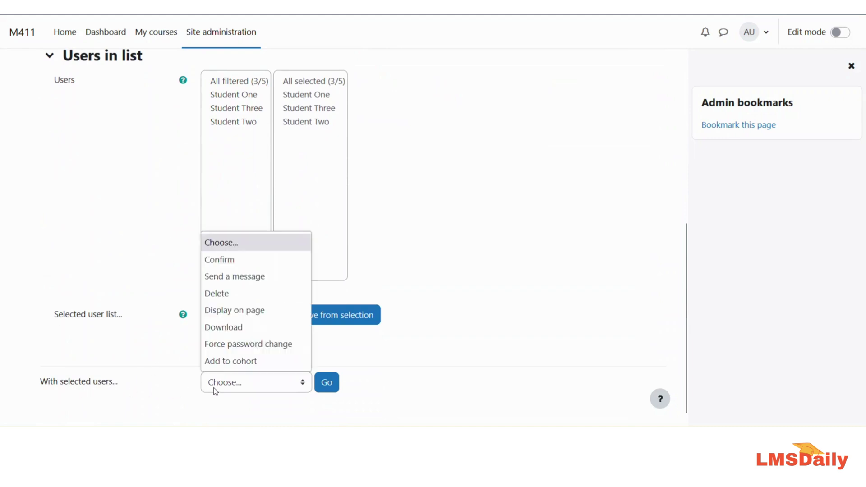
pyautogui.click(223, 327)
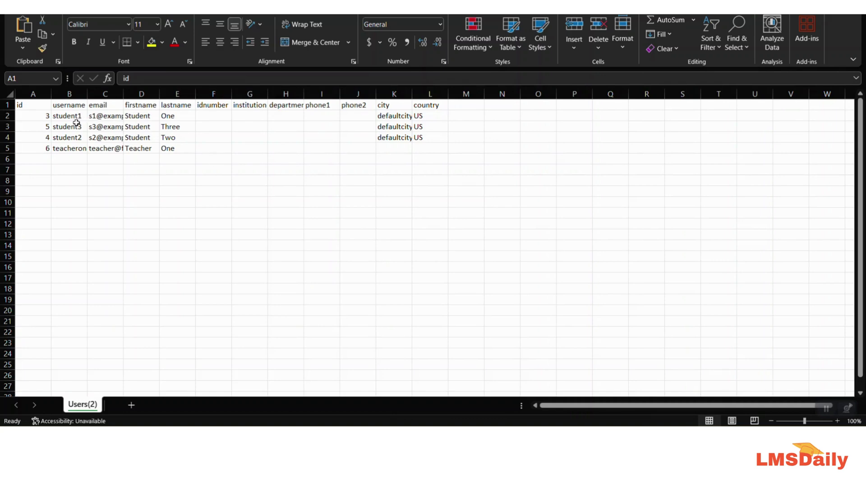
# Step: Review the student and teacherone usernames in Users(2) and select empty header cell M1
pyautogui.click(71, 148)
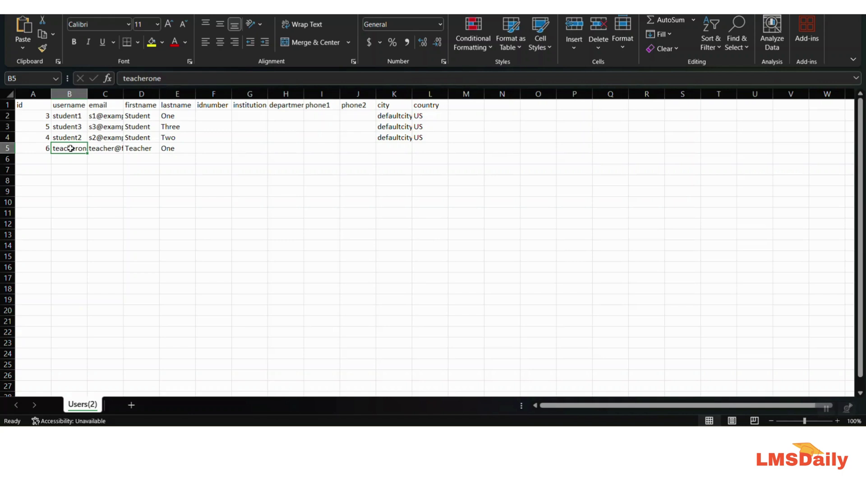
pyautogui.moveTo(76, 118); pyautogui.dragTo(78, 139)
pyautogui.click(65, 148)
pyautogui.click(464, 104)
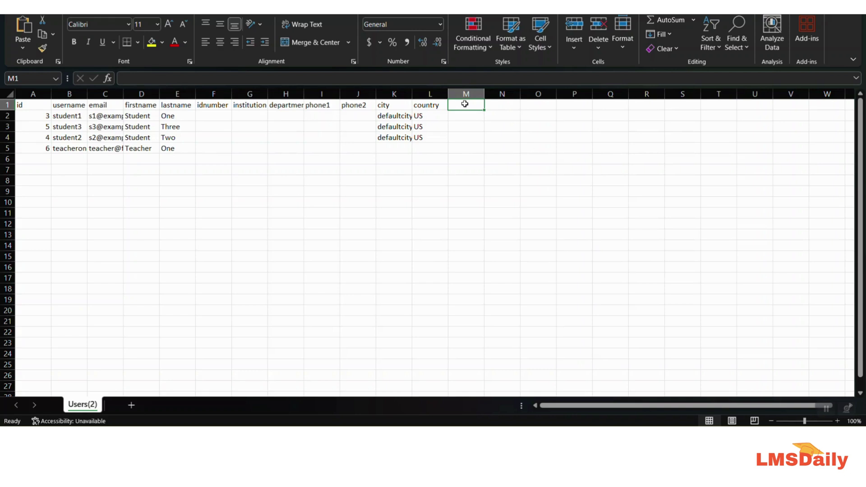
# Step: Add a 'suspended' header in M1 with 1 in M2–M4, 0 in M5, and check M2:M4
pyautogui.write('suspended')
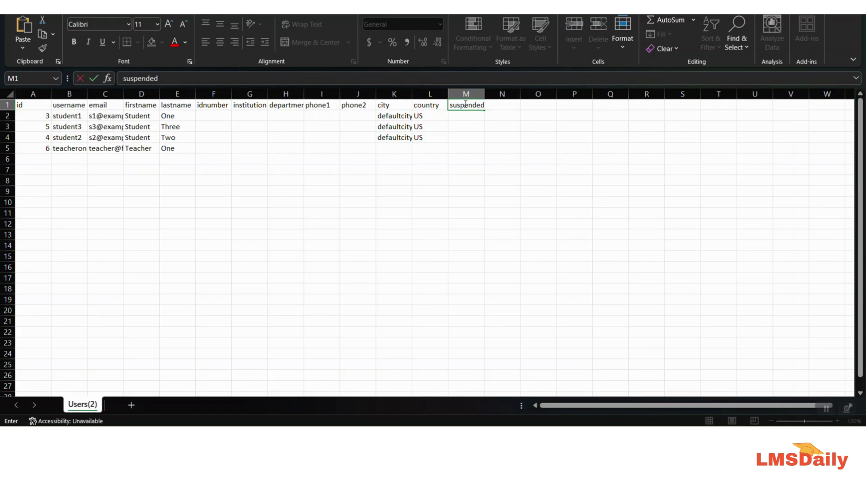
pyautogui.press('Return')
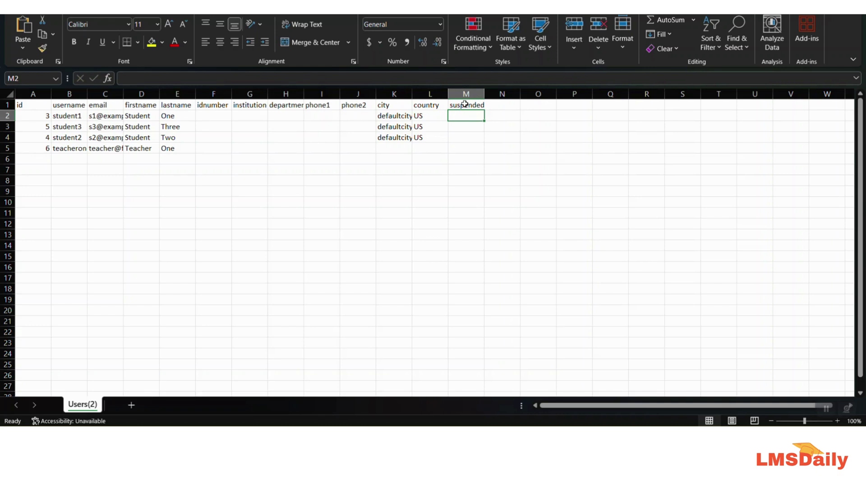
pyautogui.write('1')
pyautogui.press('Return')
pyautogui.write('1')
pyautogui.press('Return')
pyautogui.write('1')
pyautogui.press('Return')
pyautogui.write('0')
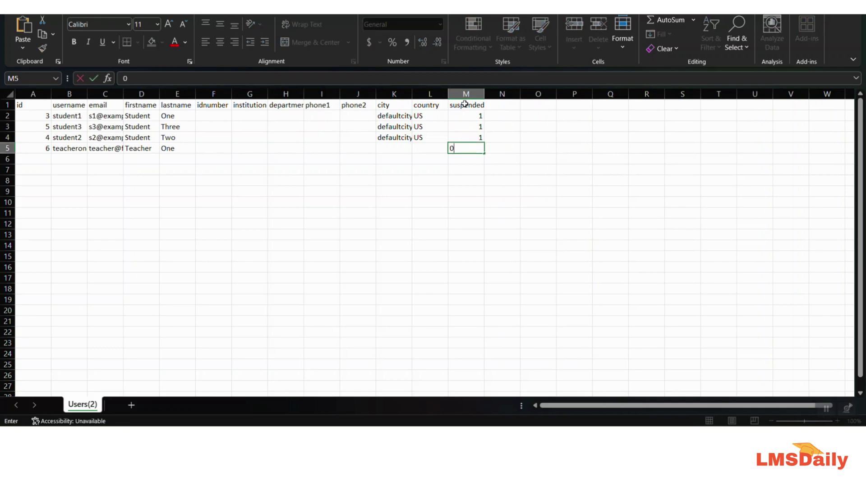
pyautogui.click(417, 193)
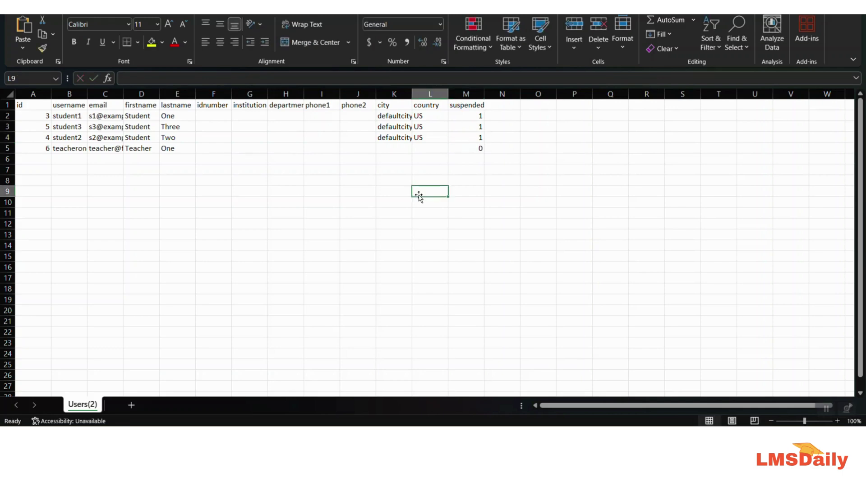
pyautogui.click(413, 145)
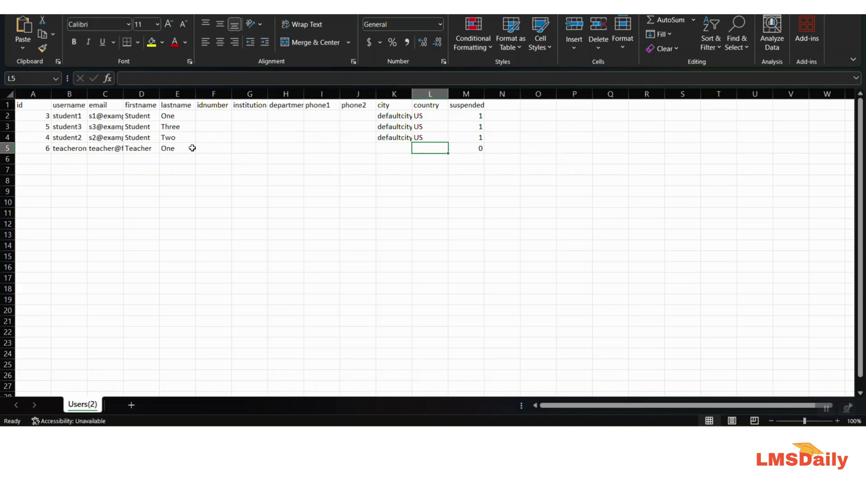
pyautogui.moveTo(452, 118); pyautogui.dragTo(463, 138)
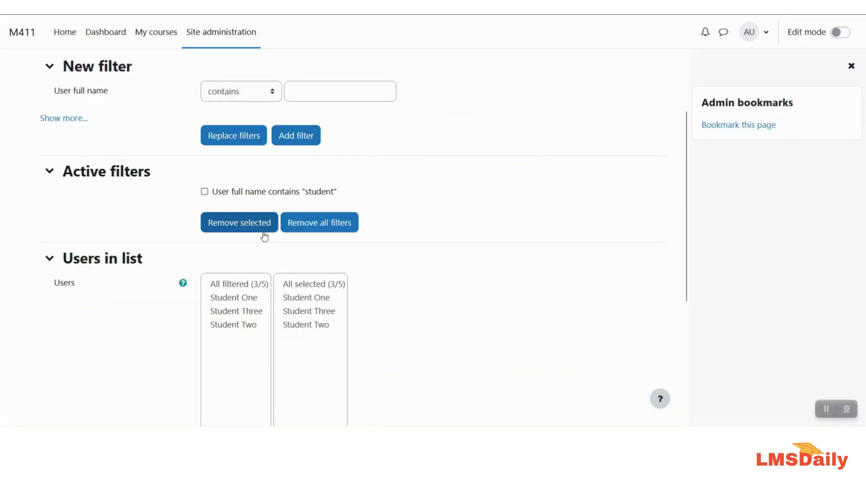
# Step: Leave the bulk user actions page and go to Site administration's Upload users page
pyautogui.scroll(3, 264, 237)
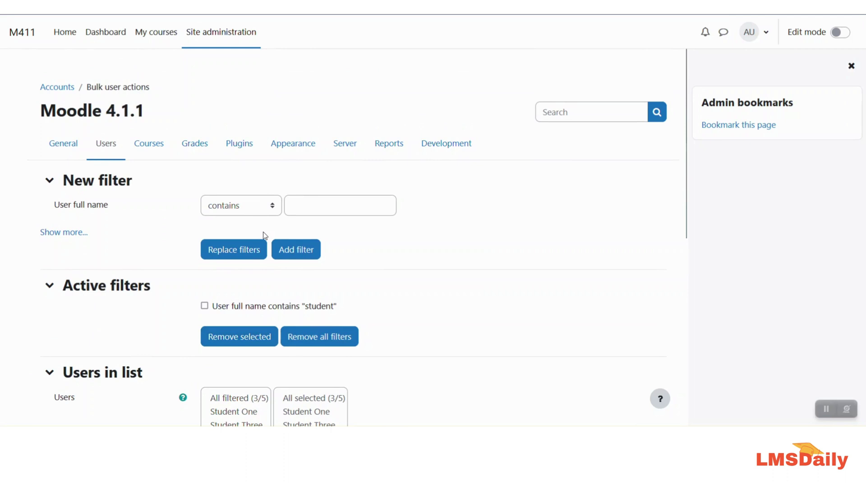
pyautogui.click(107, 147)
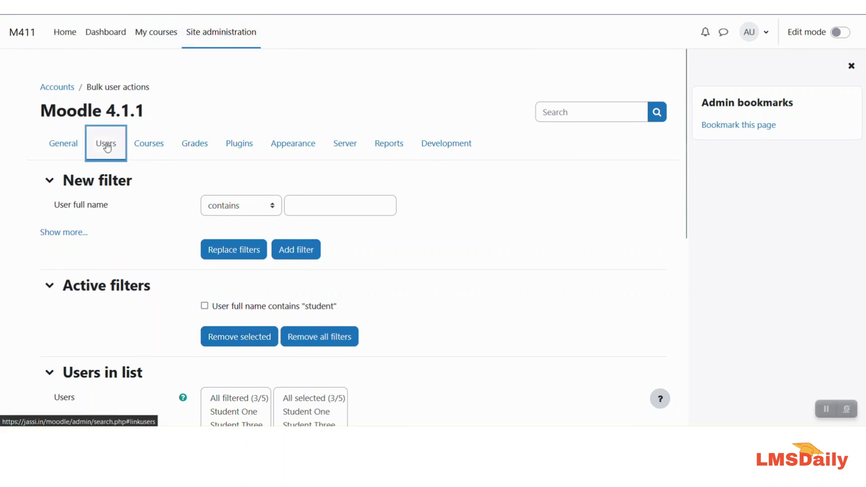
pyautogui.click(437, 244)
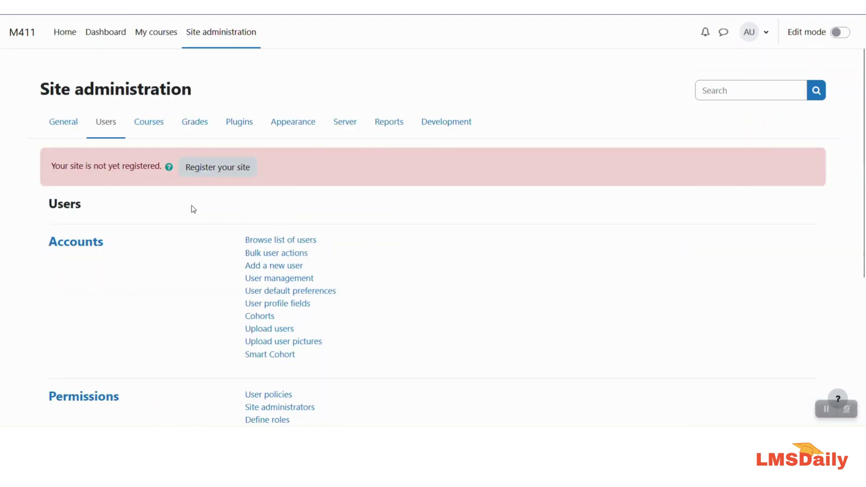
pyautogui.click(268, 334)
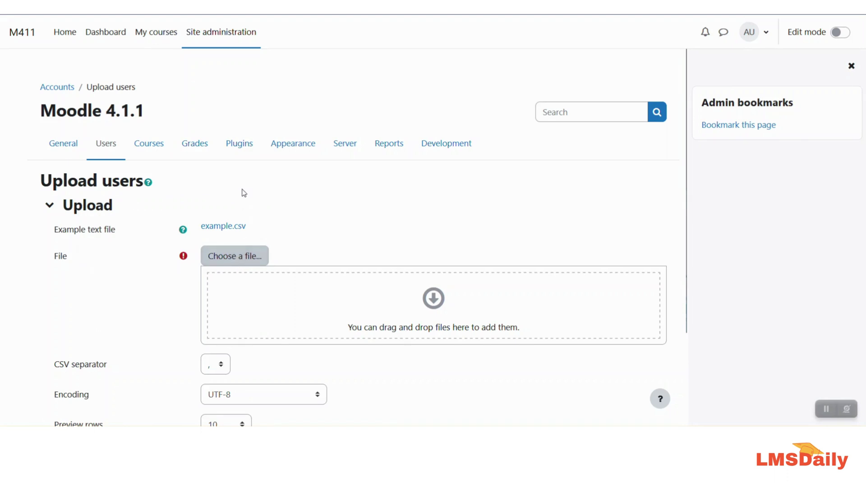
# Step: Drag the edited Users(2).csv from File Explorer into the Upload users file area
pyautogui.hotkey('alt', 'Tab')
pyautogui.hotkey('alt', 'Tab')
pyautogui.moveTo(219, 82); pyautogui.dragTo(351, 313)
pyautogui.hotkey('alt', 'Tab')
pyautogui.hotkey('alt', 'Tab')
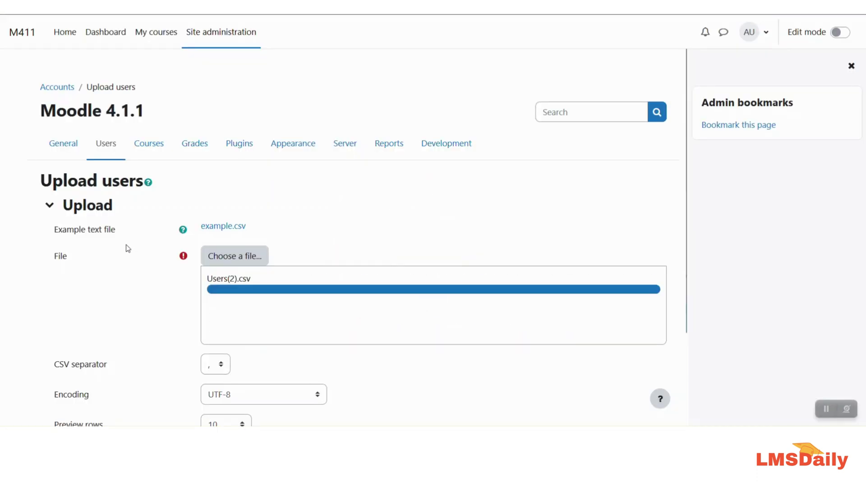
pyautogui.scroll(-3, 126, 245)
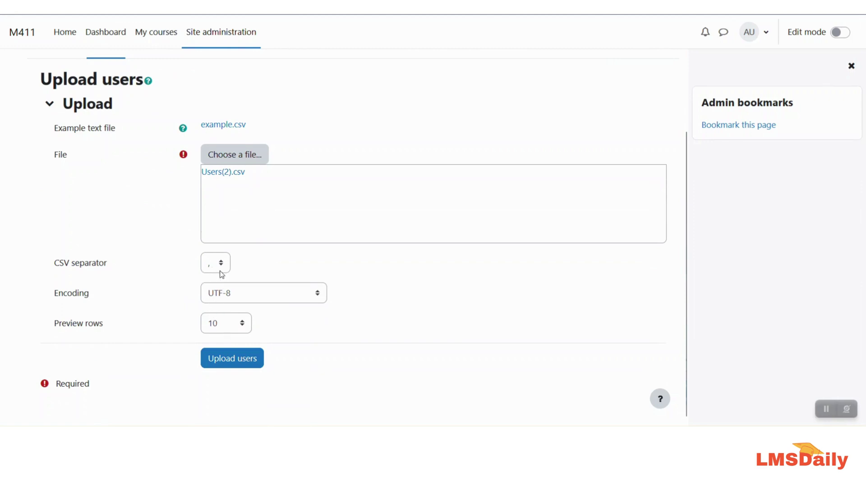
# Step: Upload the file and review the preview of four rows with their suspended values
pyautogui.click(231, 359)
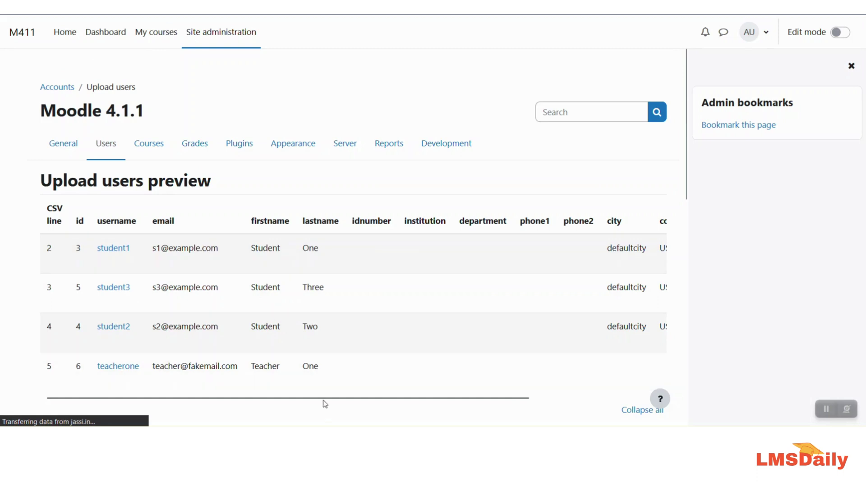
pyautogui.moveTo(322, 398); pyautogui.dragTo(458, 402)
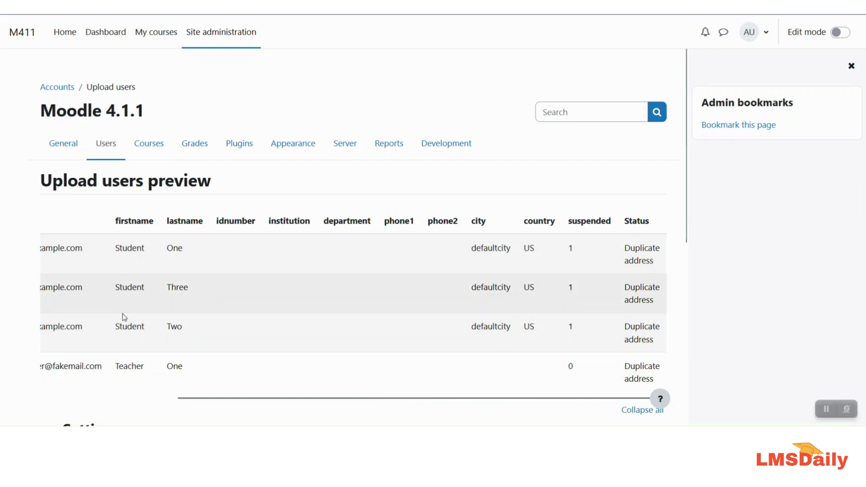
pyautogui.scroll(-5, 122, 294)
pyautogui.scroll(-3, 125, 326)
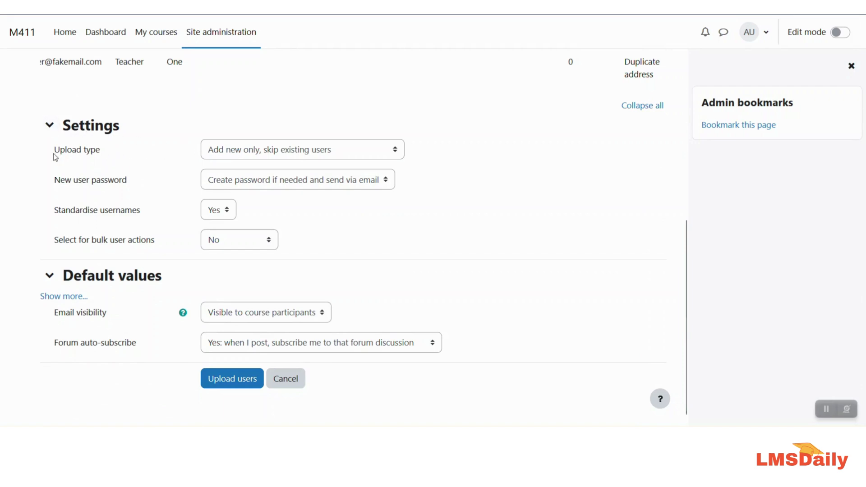
# Step: Set Upload type to 'Update existing users only' and allow suspending and activating of accounts
pyautogui.click(214, 153)
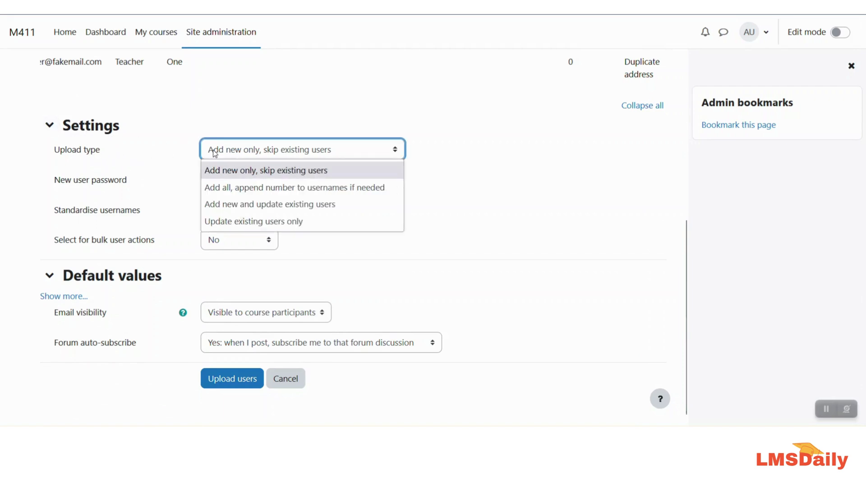
pyautogui.click(239, 221)
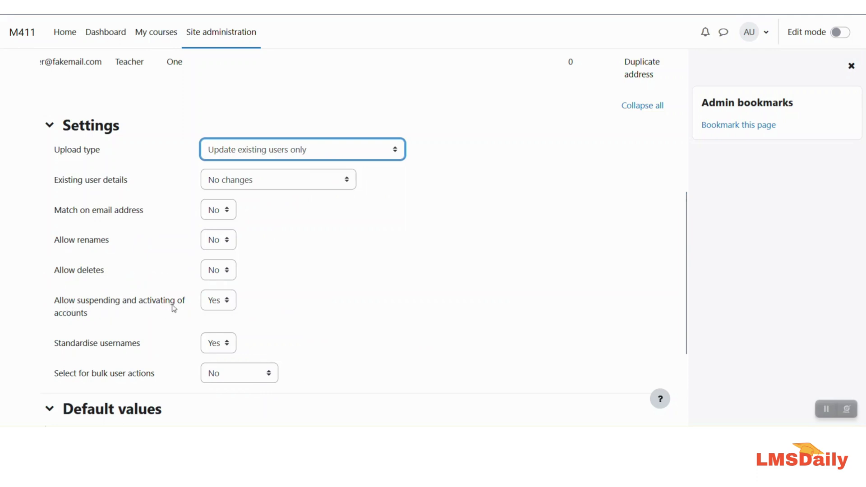
pyautogui.click(217, 305)
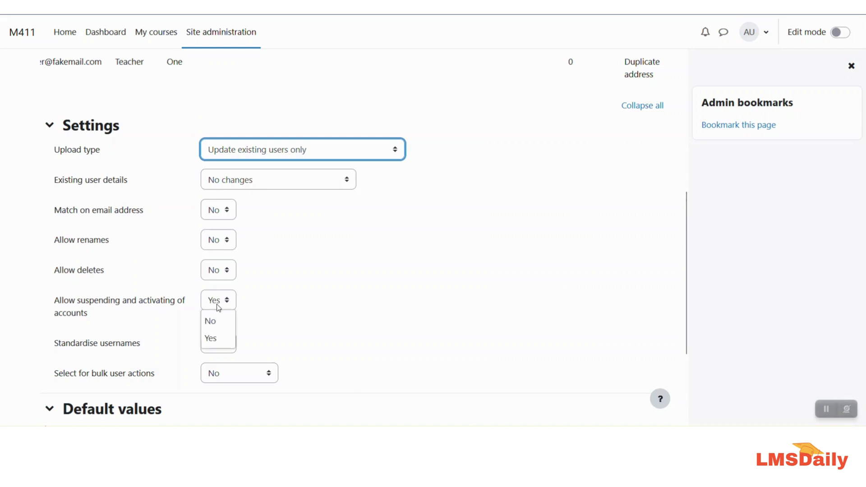
pyautogui.click(214, 337)
pyautogui.click(259, 305)
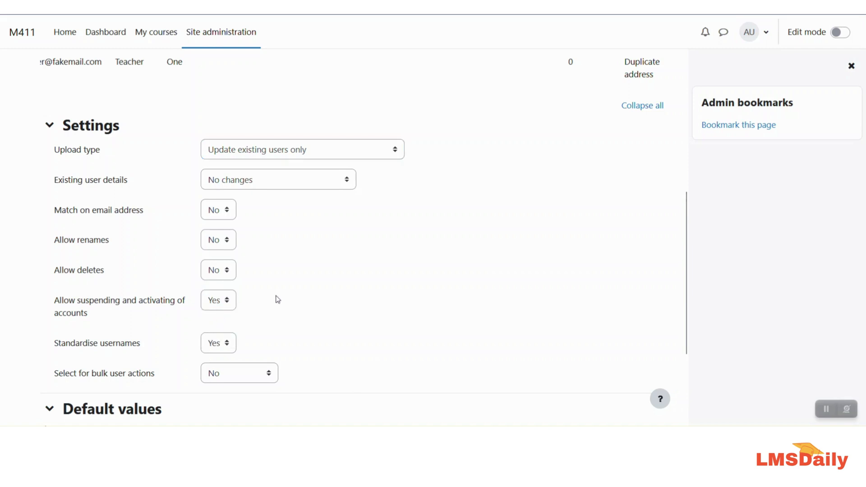
pyautogui.scroll(7, 496, 262)
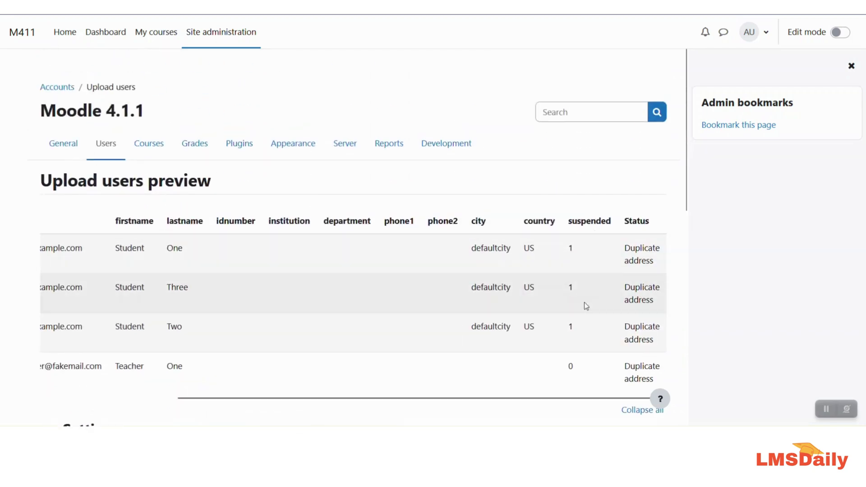
pyautogui.scroll(-4, 342, 302)
pyautogui.scroll(-4, 331, 302)
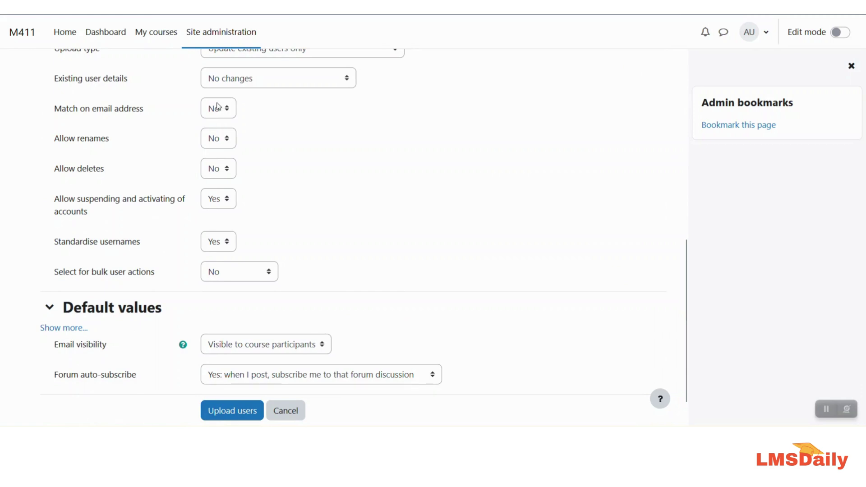
pyautogui.scroll(-1, 266, 301)
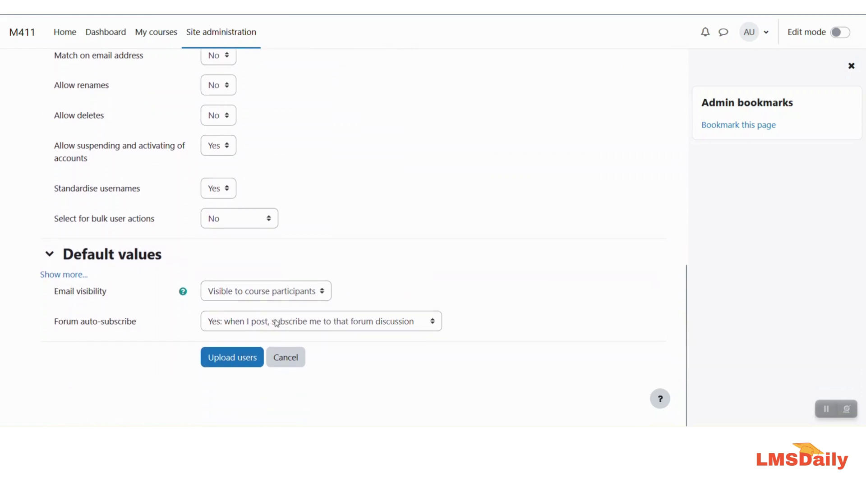
# Step: Run the upload, confirm three accounts changed No-->Yes for suspended, then continue
pyautogui.click(239, 363)
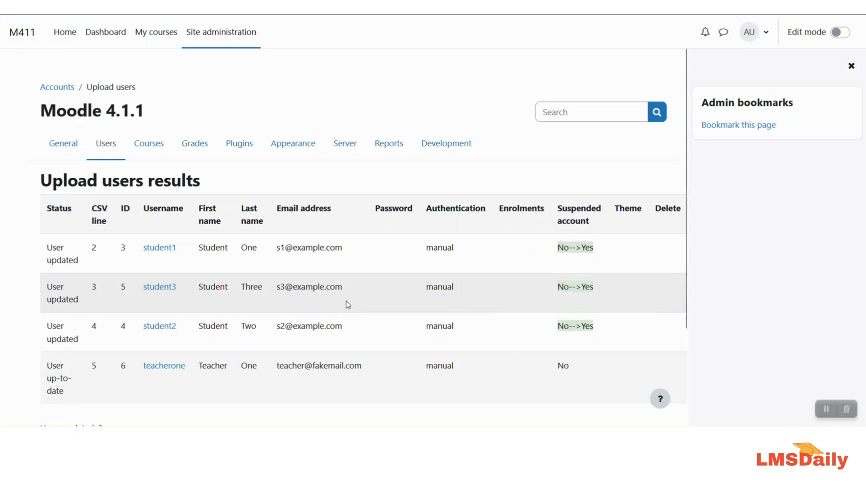
pyautogui.scroll(-3, 345, 302)
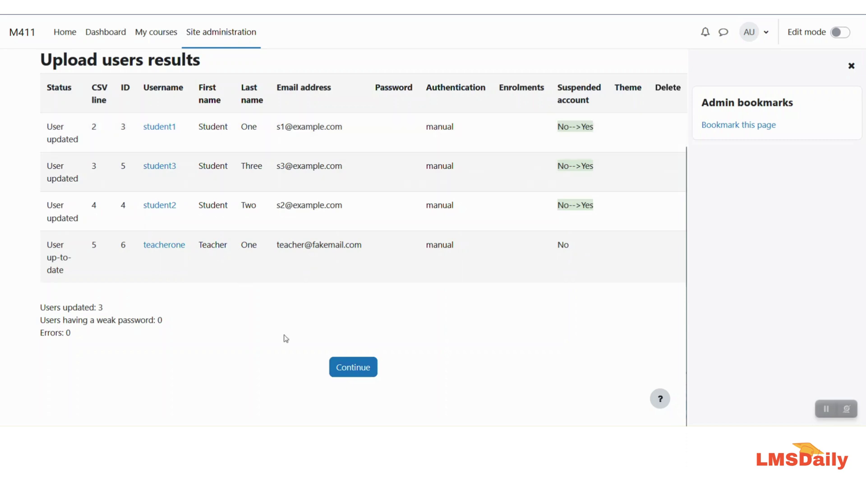
pyautogui.click(342, 370)
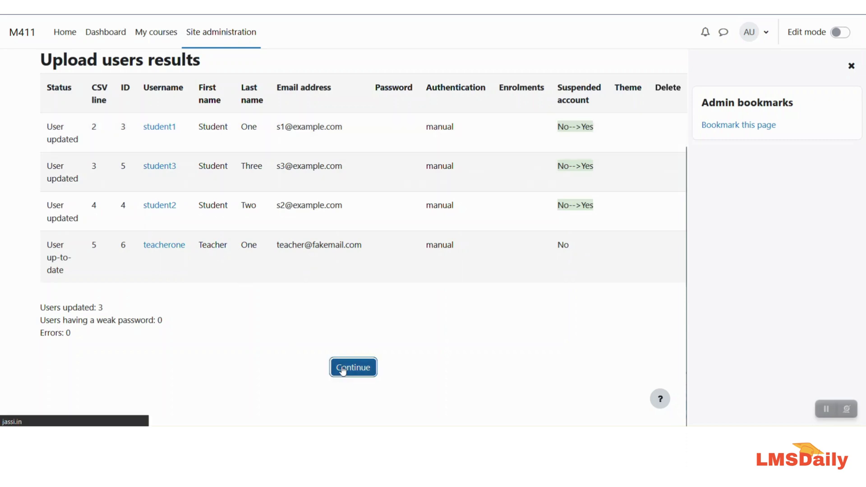